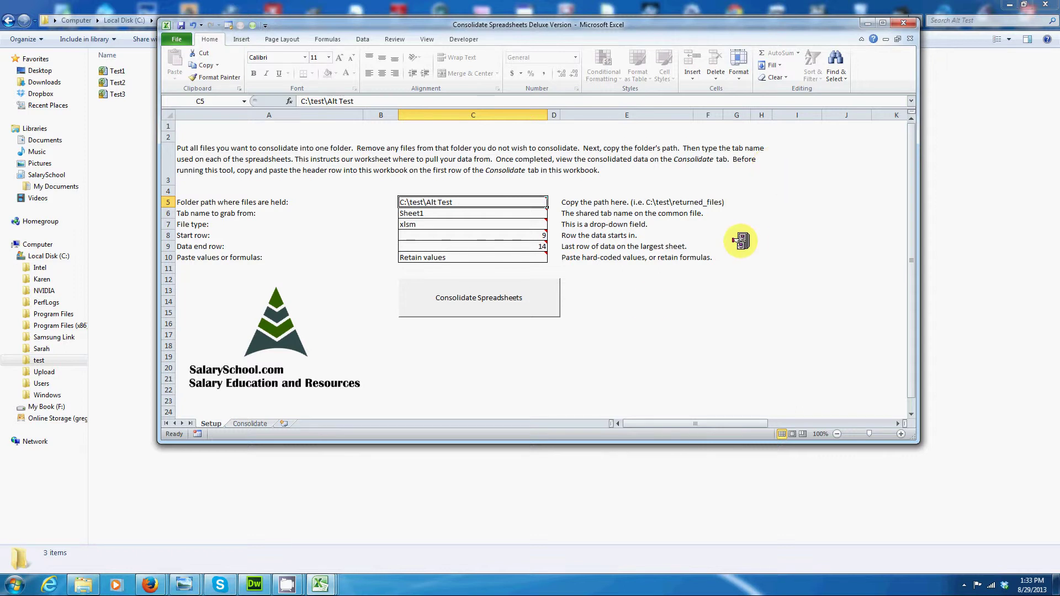
# View the Consolidate sheet's header row and the empty area beneath it, from A2 across to column J
pyautogui.click(253, 423)
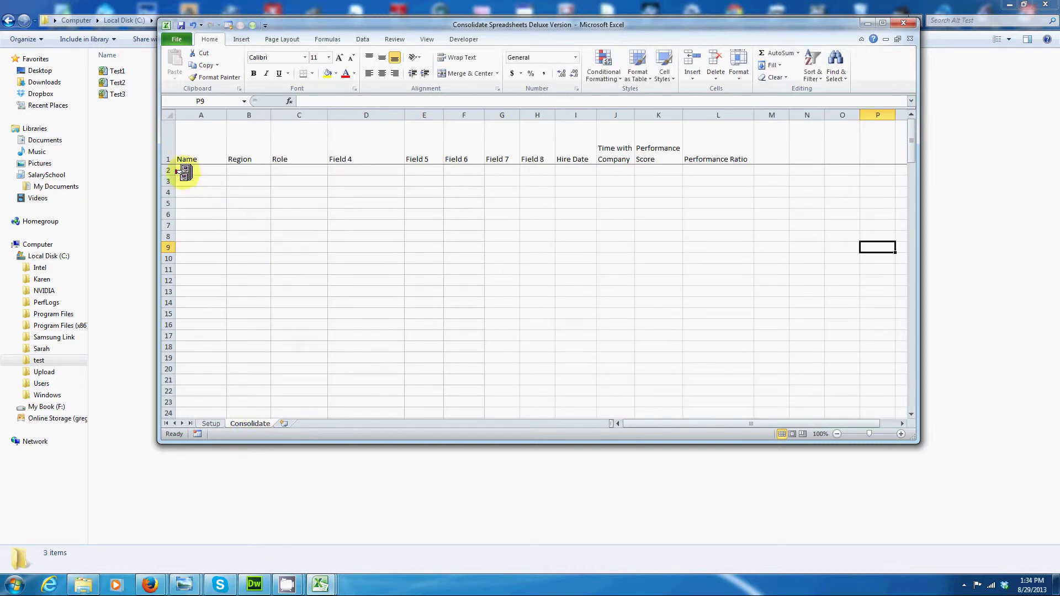
pyautogui.click(194, 155)
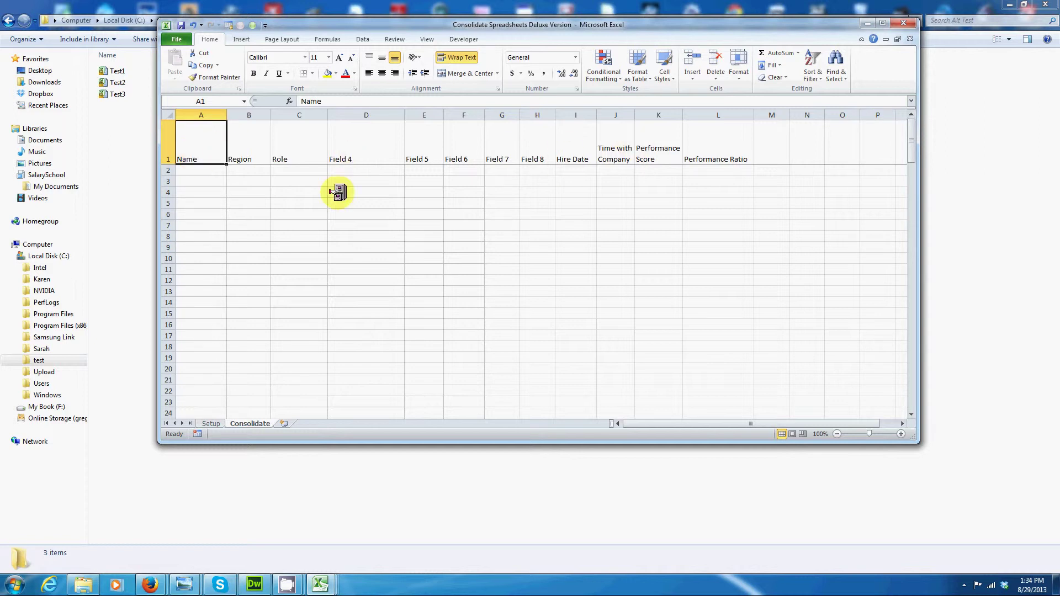
pyautogui.moveTo(188, 170); pyautogui.dragTo(629, 313)
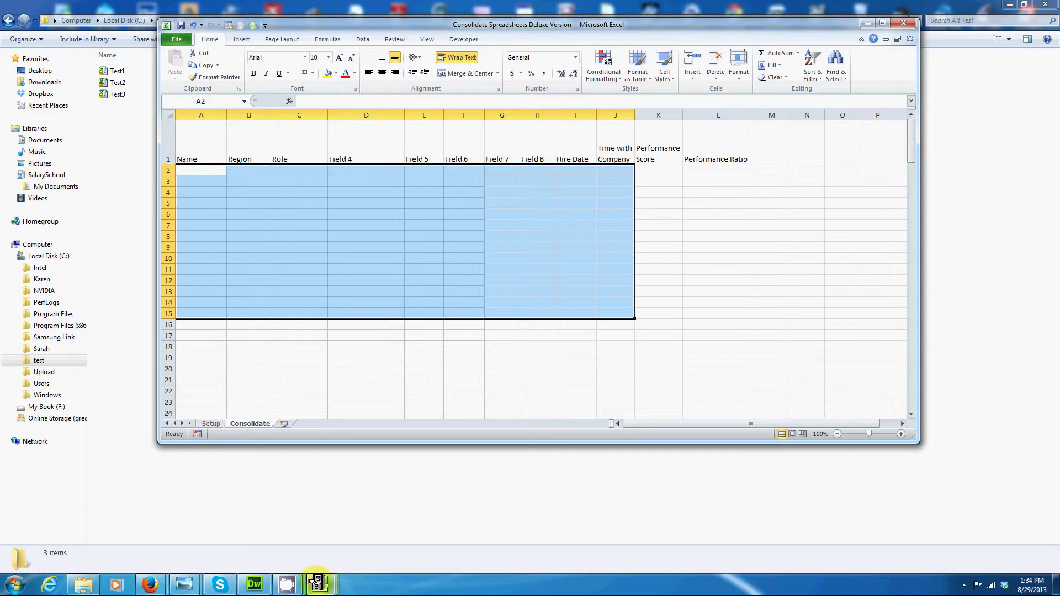
# Switch to the Test1 workbook and examine its title rows, the header row 8 and the Time with Company formula in J9
pyautogui.click(320, 584)
pyautogui.click(266, 533)
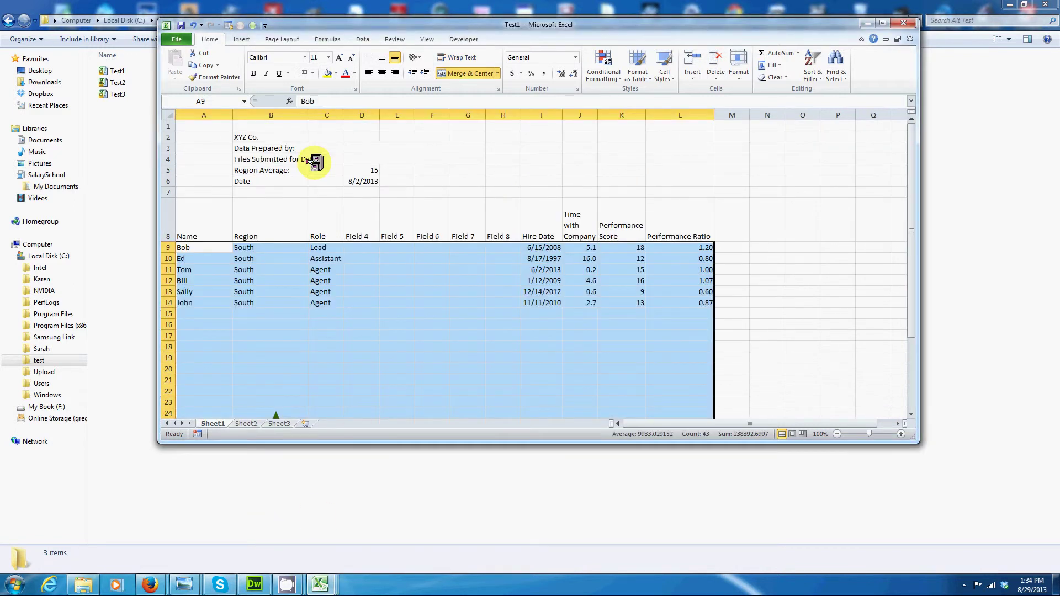
pyautogui.click(456, 192)
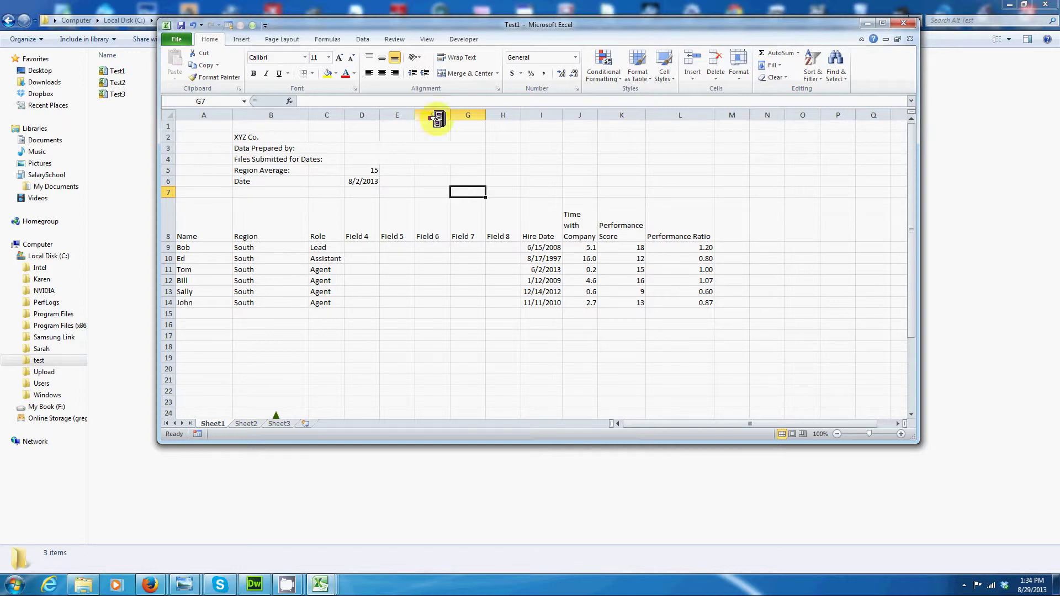
pyautogui.moveTo(170, 127); pyautogui.dragTo(172, 178)
pyautogui.click(171, 232)
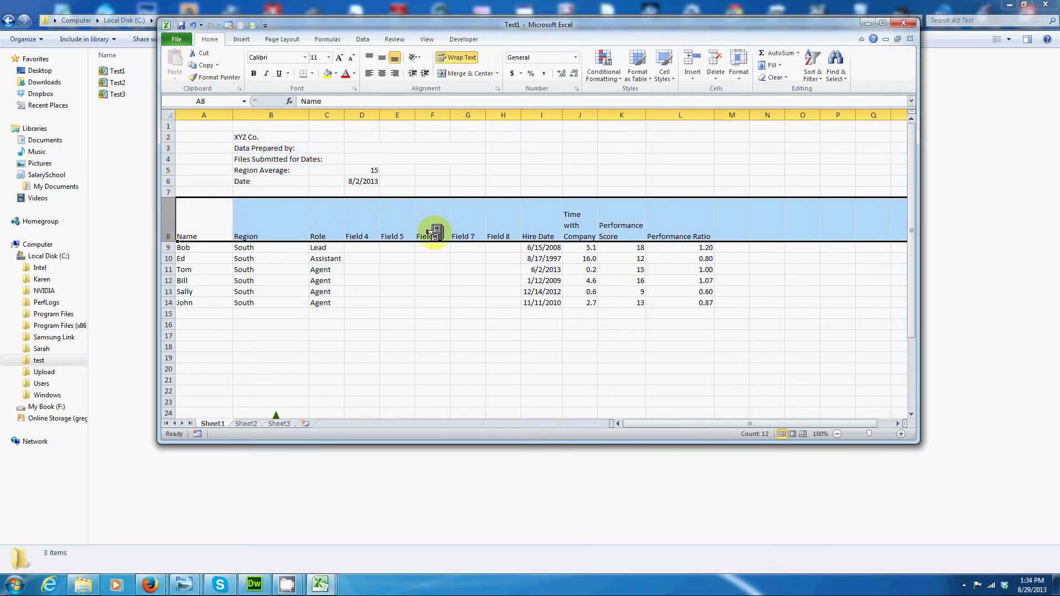
pyautogui.click(285, 137)
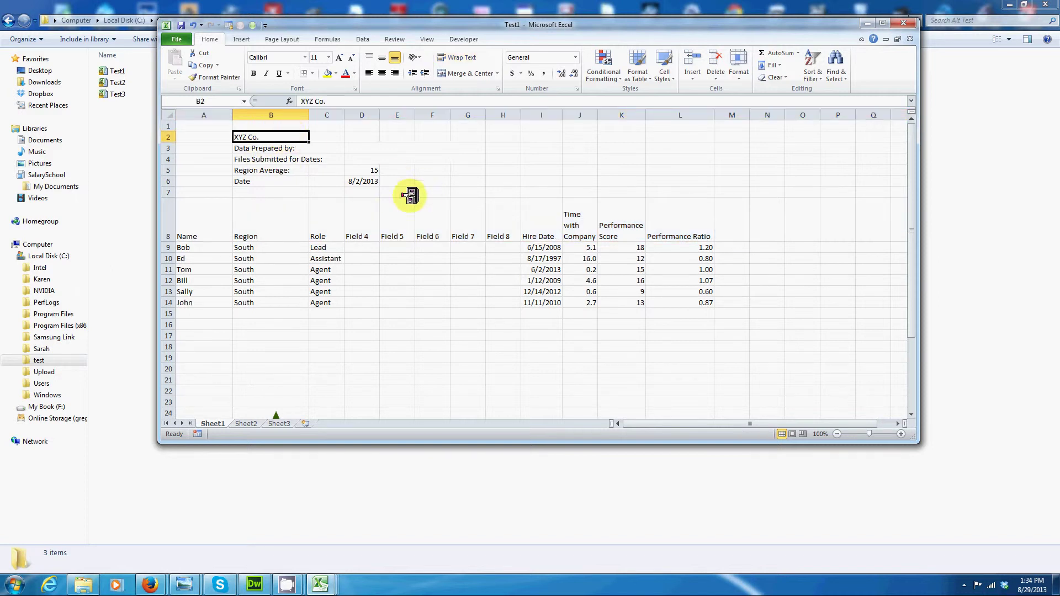
pyautogui.click(585, 249)
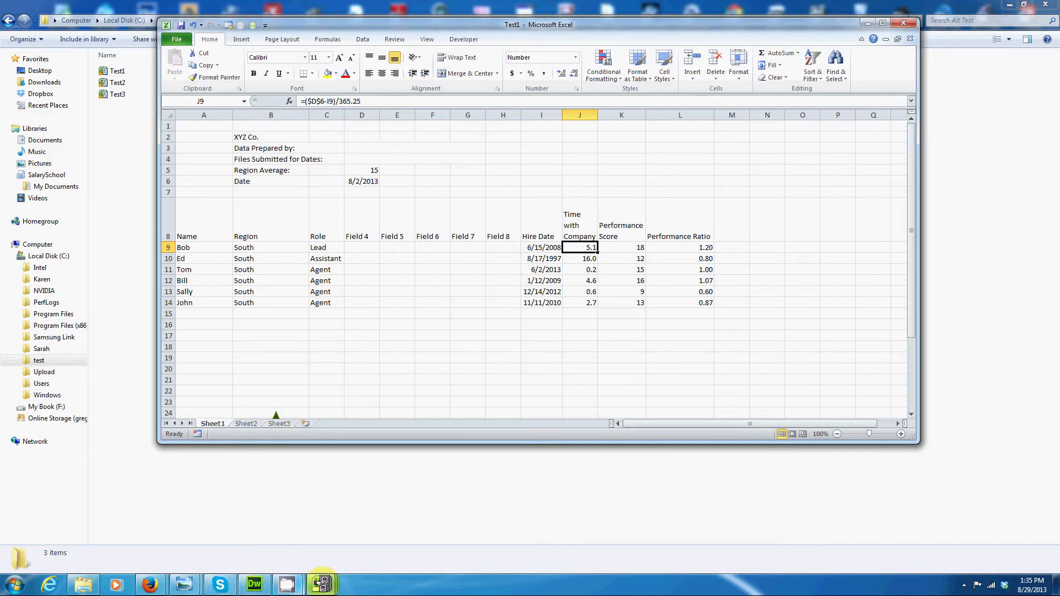
# Return to the Consolidate Spreadsheets Deluxe Version workbook and read the instructions on the Setup sheet
pyautogui.moveTo(322, 584)
pyautogui.click(163, 523)
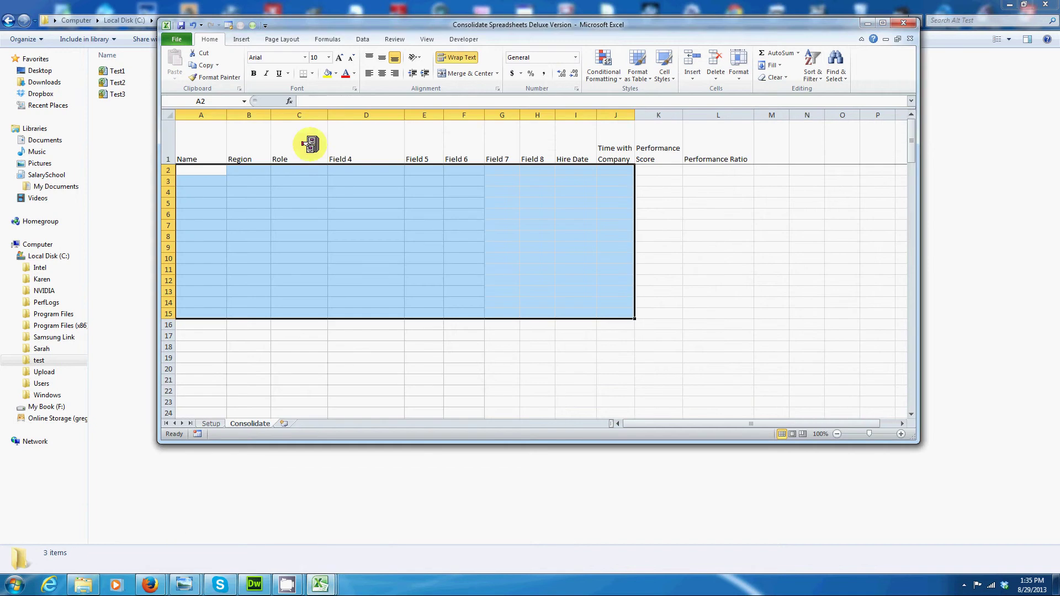
pyautogui.click(209, 423)
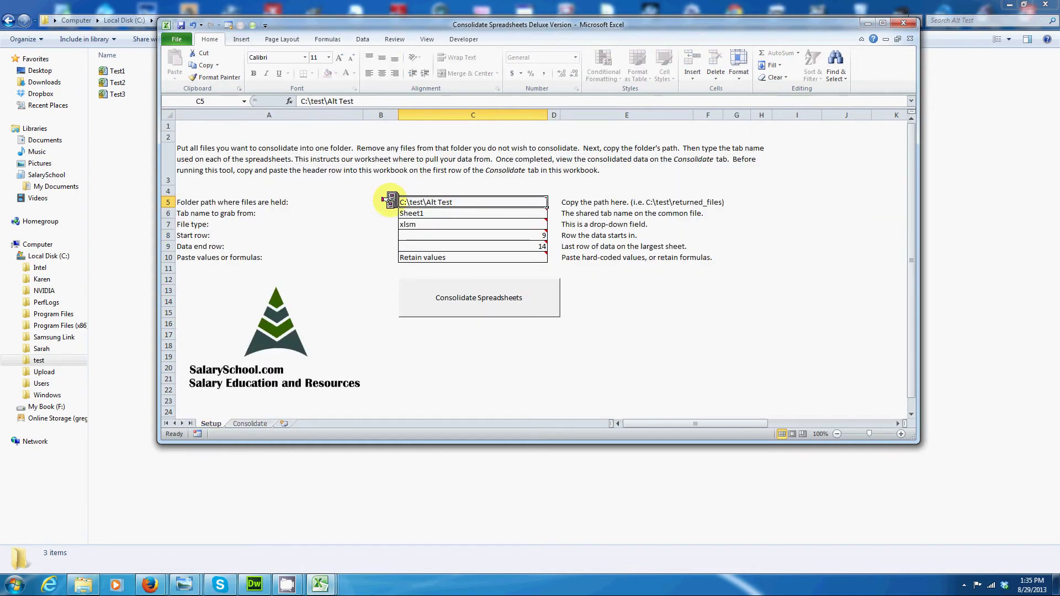
pyautogui.click(480, 169)
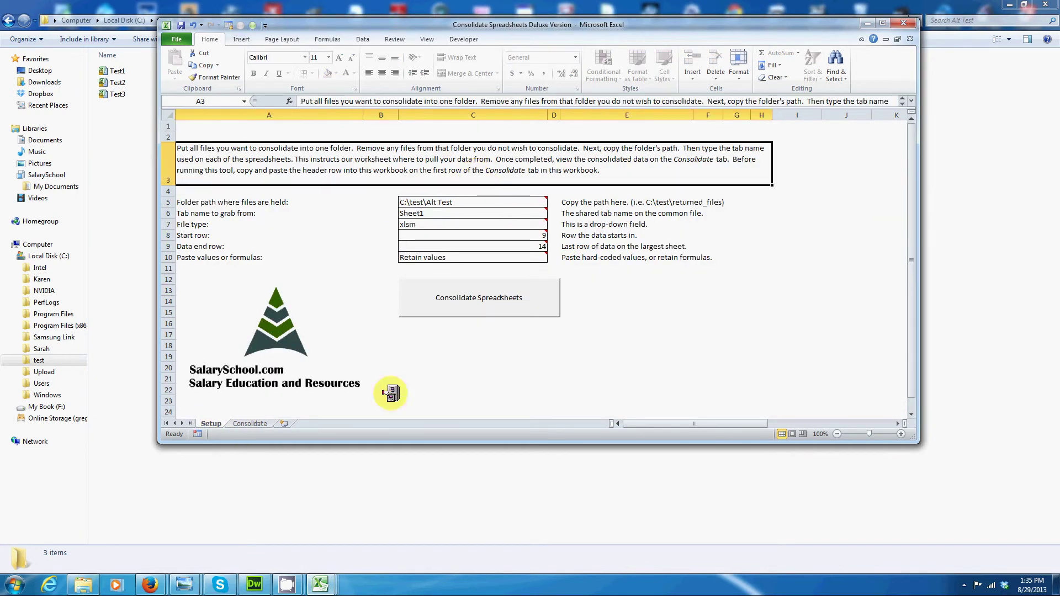
# Copy the Alt Test folder's address as text in Windows Explorer, and select the folder path cell C5 on the Setup sheet
pyautogui.click(84, 583)
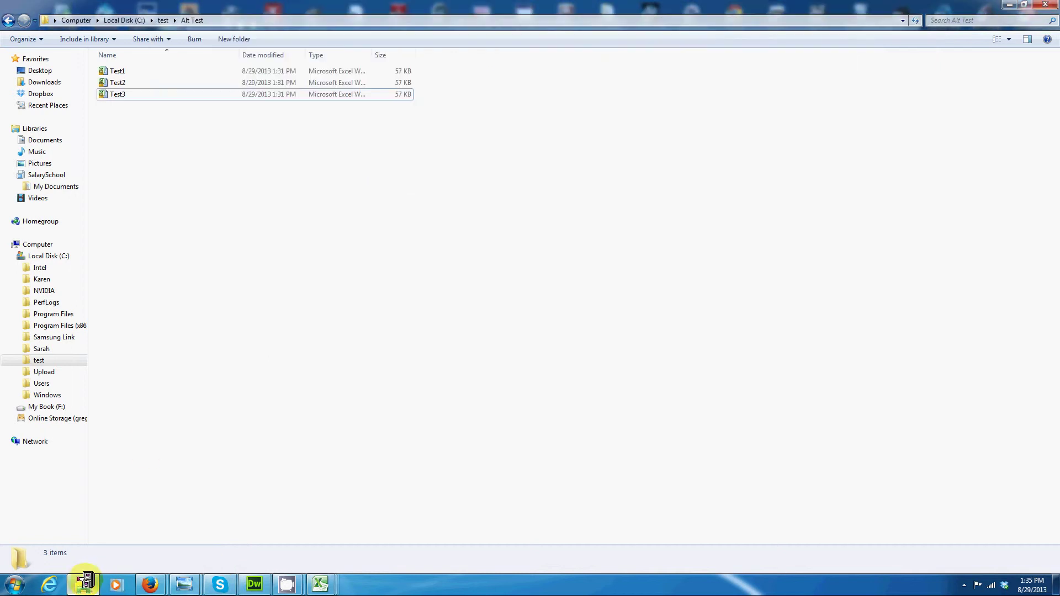
pyautogui.moveTo(187, 21); pyautogui.dragTo(138, 21)
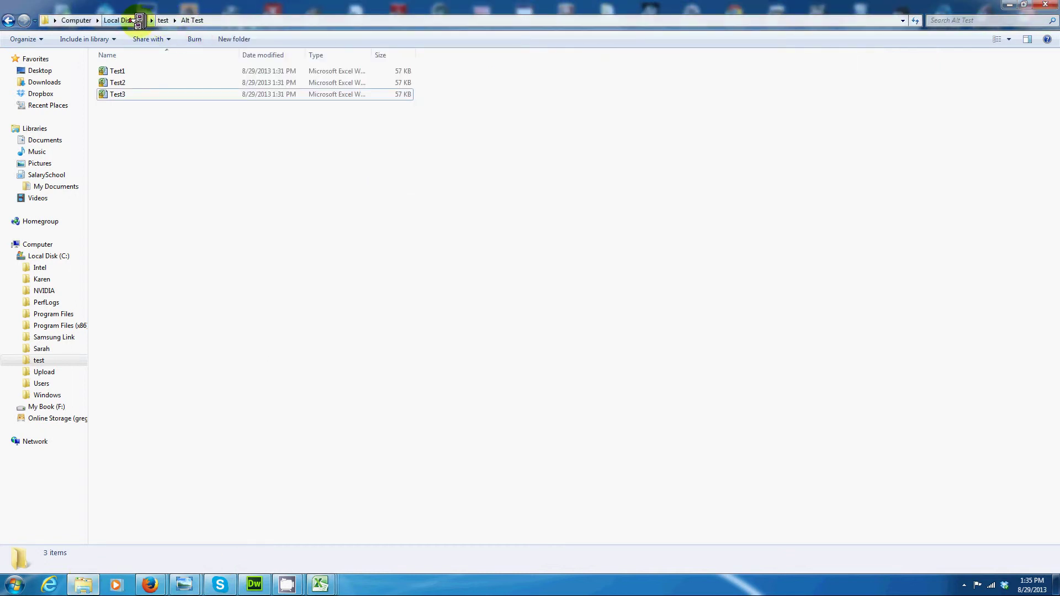
pyautogui.rightClick(256, 21)
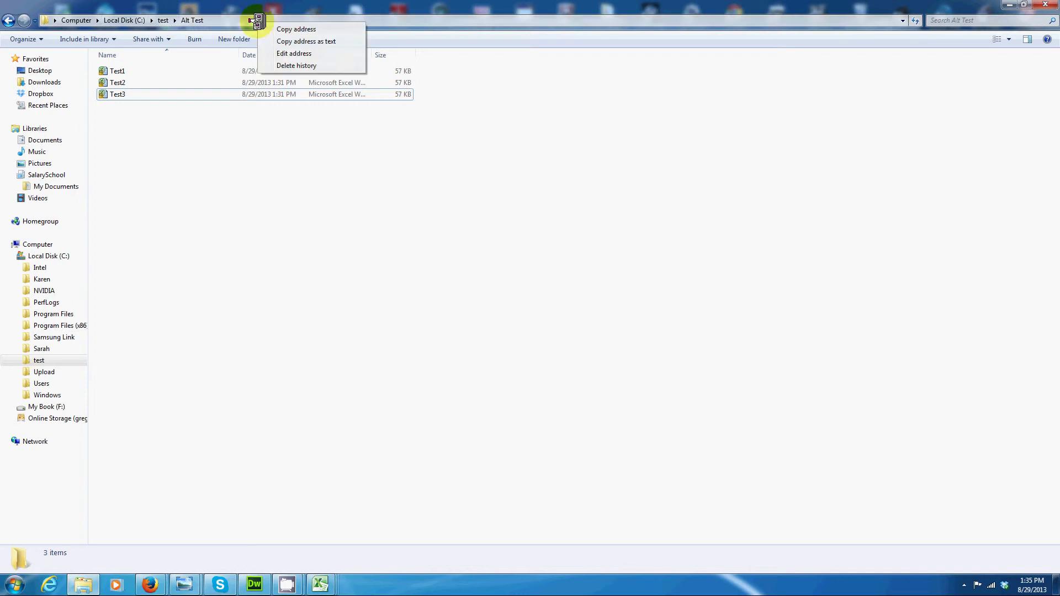
pyautogui.click(292, 41)
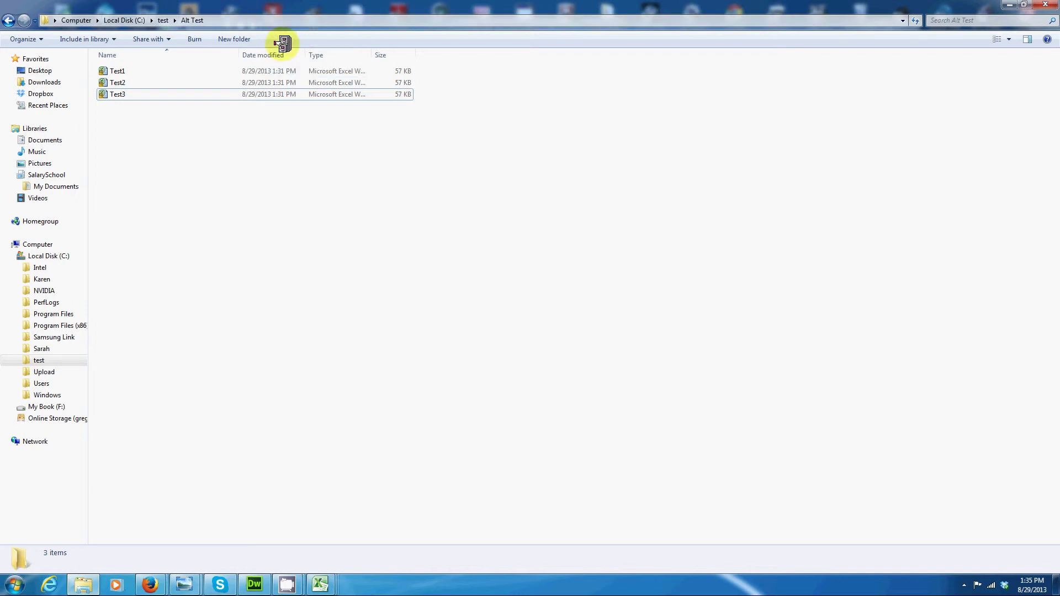
pyautogui.hotkey('alt', 'Tab')
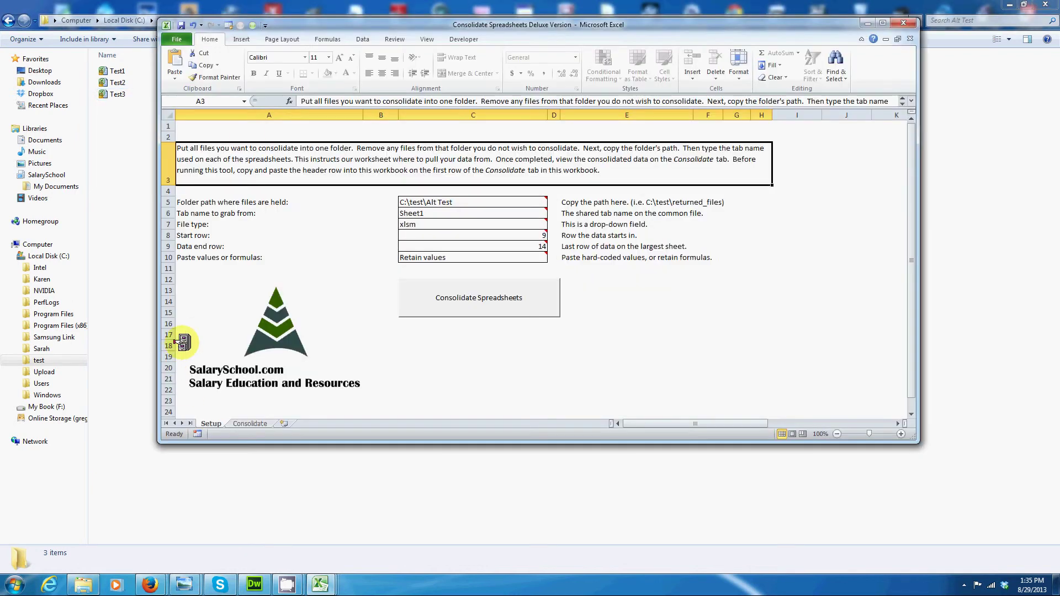
pyautogui.click(463, 201)
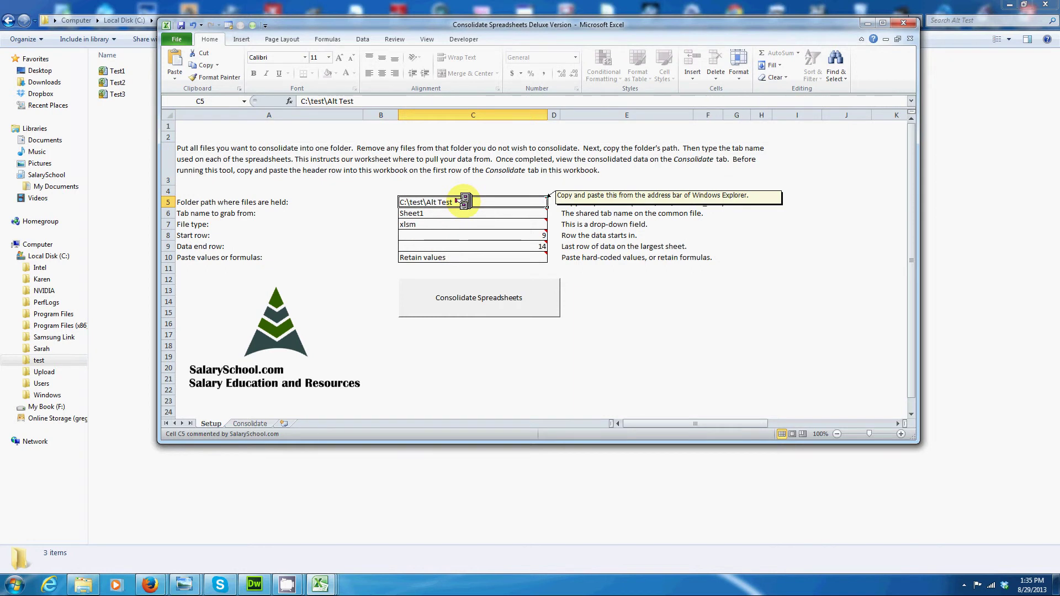
# Check the data sheet's tab name in the Test1 workbook against the tab name setting in C6 of the Setup sheet
pyautogui.click(450, 214)
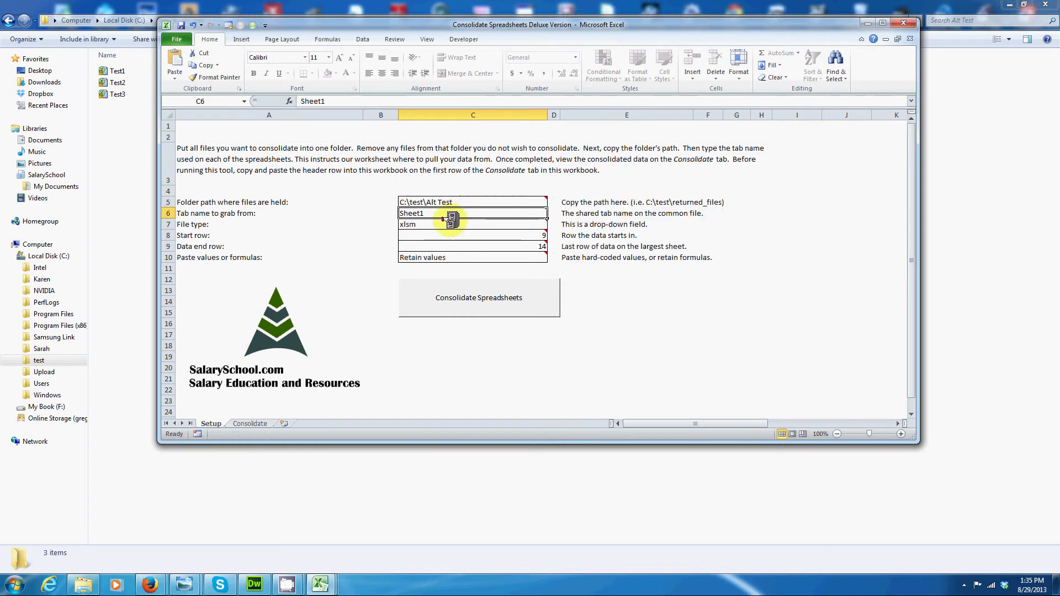
pyautogui.click(318, 584)
pyautogui.click(255, 531)
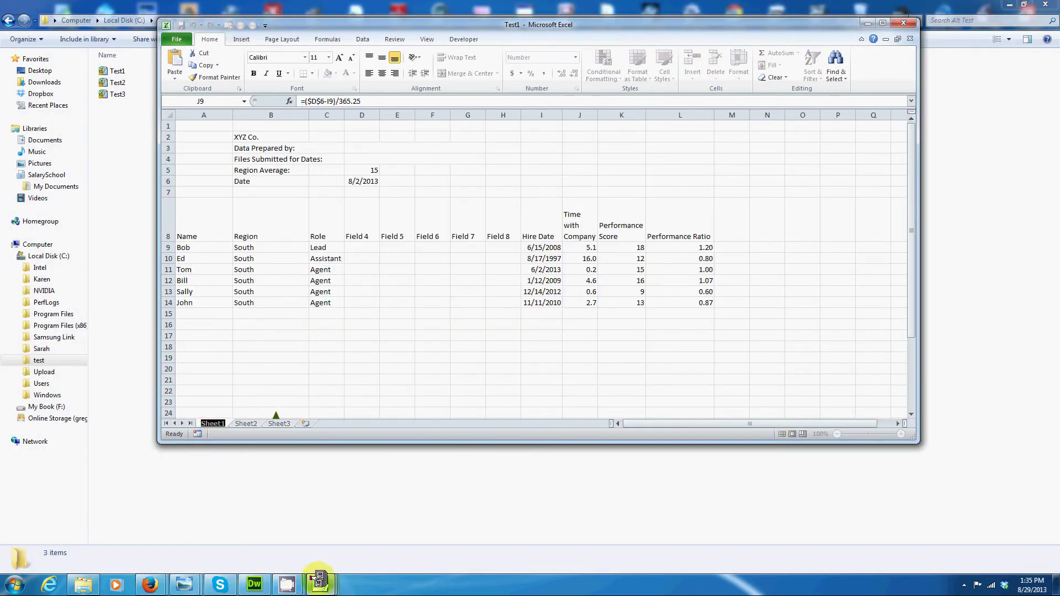
pyautogui.click(322, 583)
pyautogui.click(158, 514)
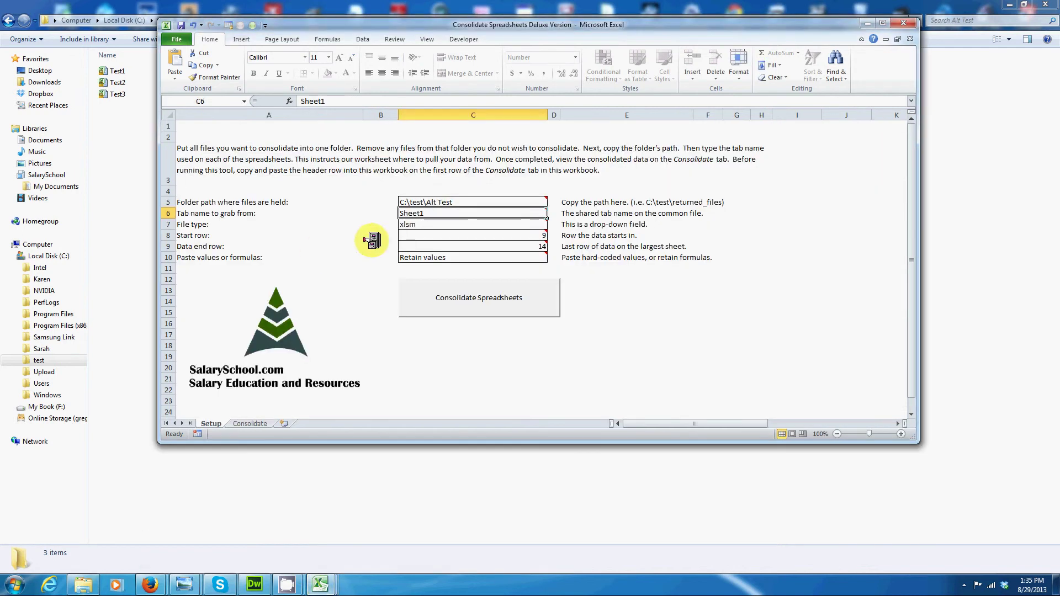
pyautogui.moveTo(442, 212)
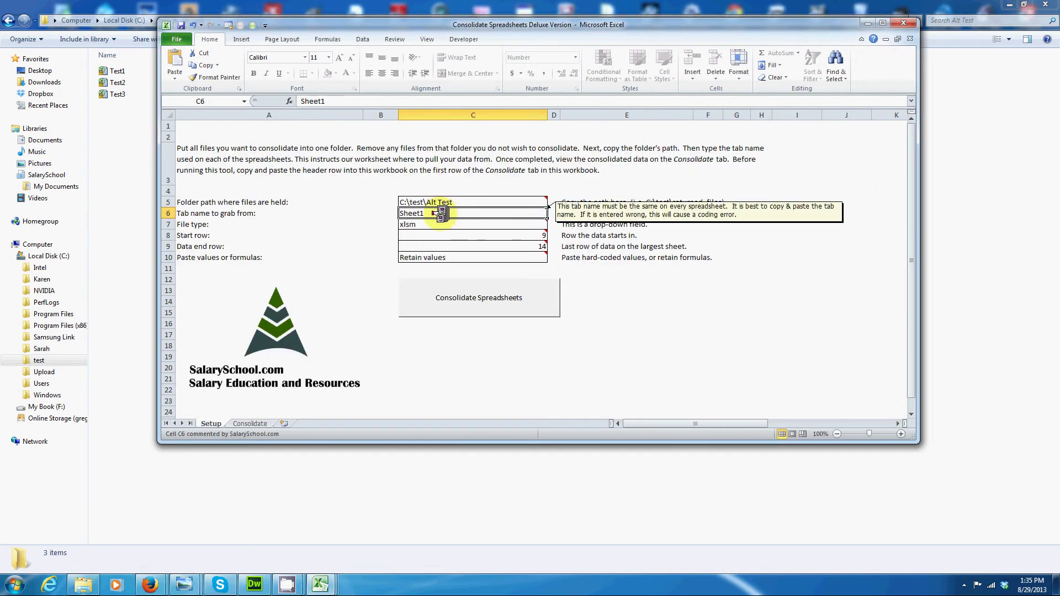
# Set the file type of the source spreadsheets to xlsm on the Setup sheet
pyautogui.click(533, 224)
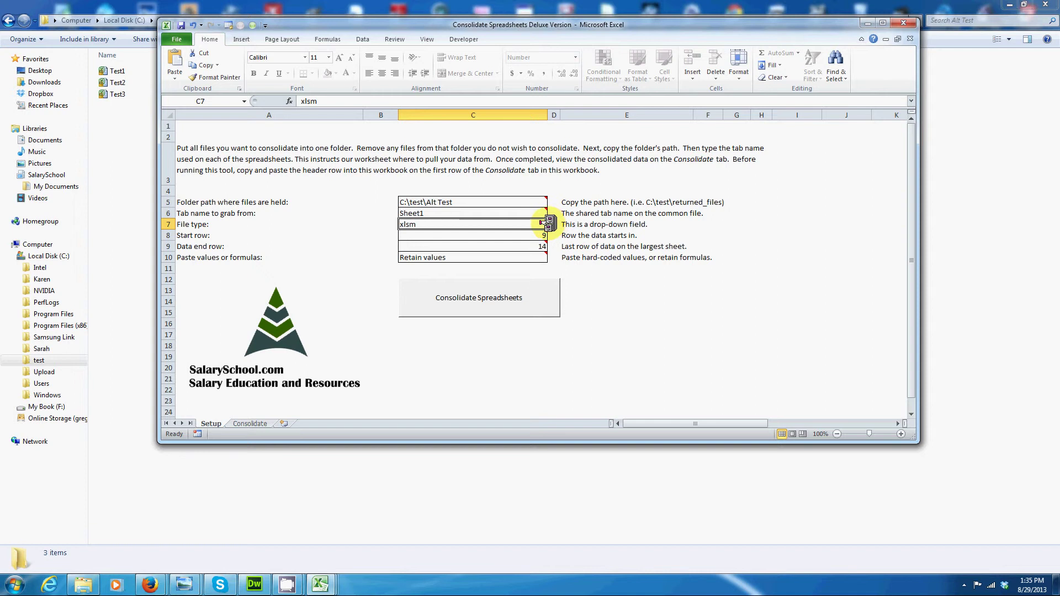
pyautogui.click(550, 224)
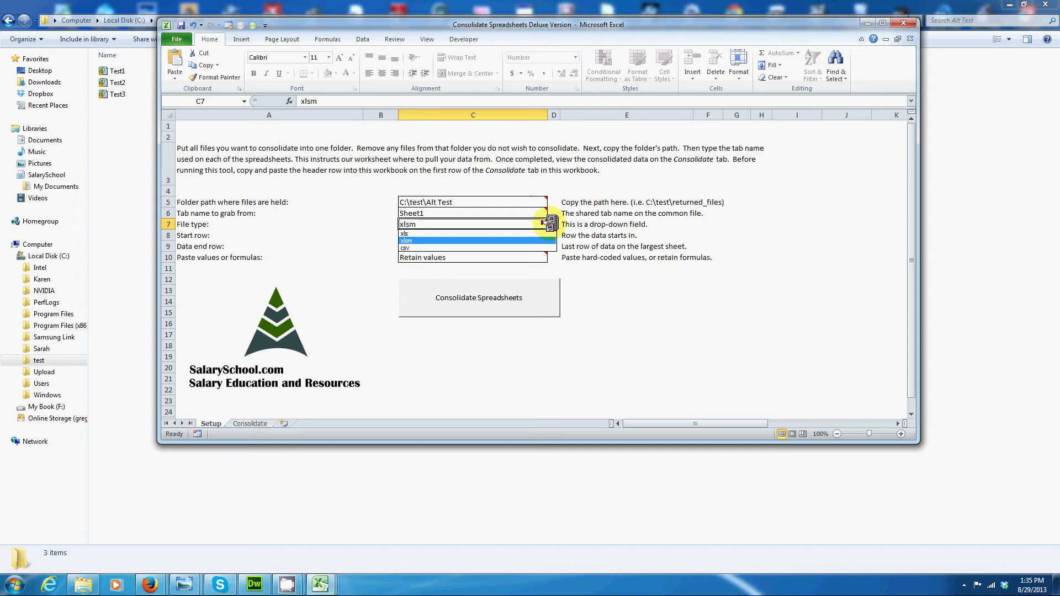
pyautogui.click(503, 240)
# Check where the data begins in the Test1 workbook and confirm 9 as the start row on the Setup sheet
pyautogui.click(504, 237)
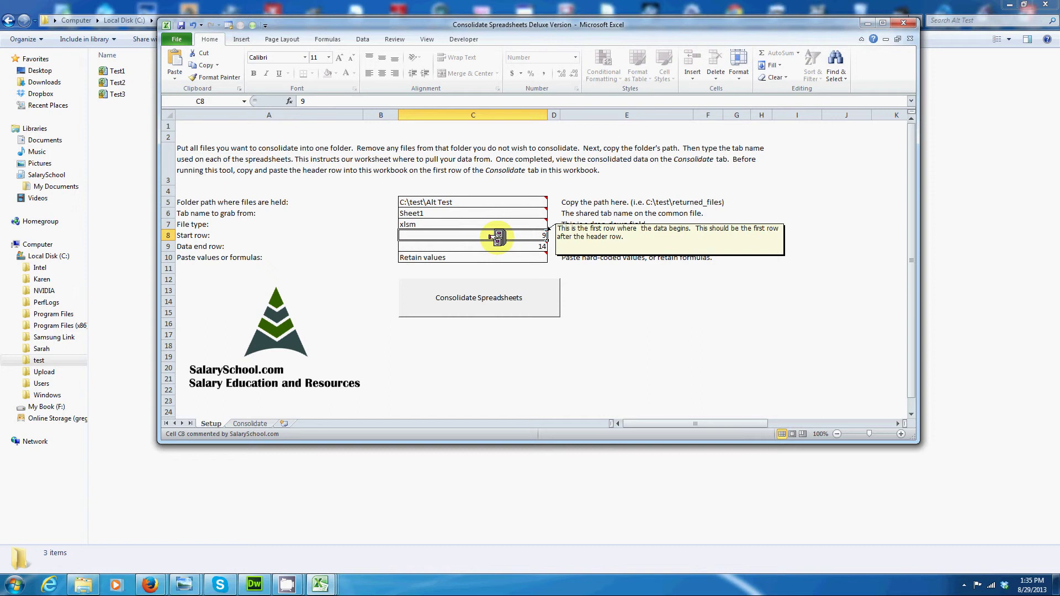
pyautogui.click(298, 460)
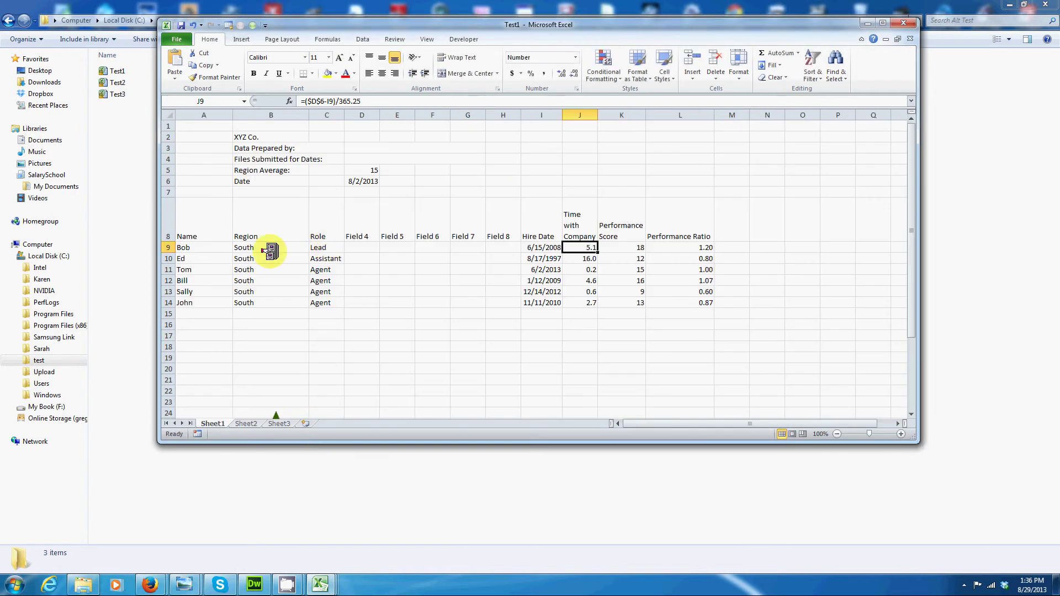
pyautogui.click(184, 247)
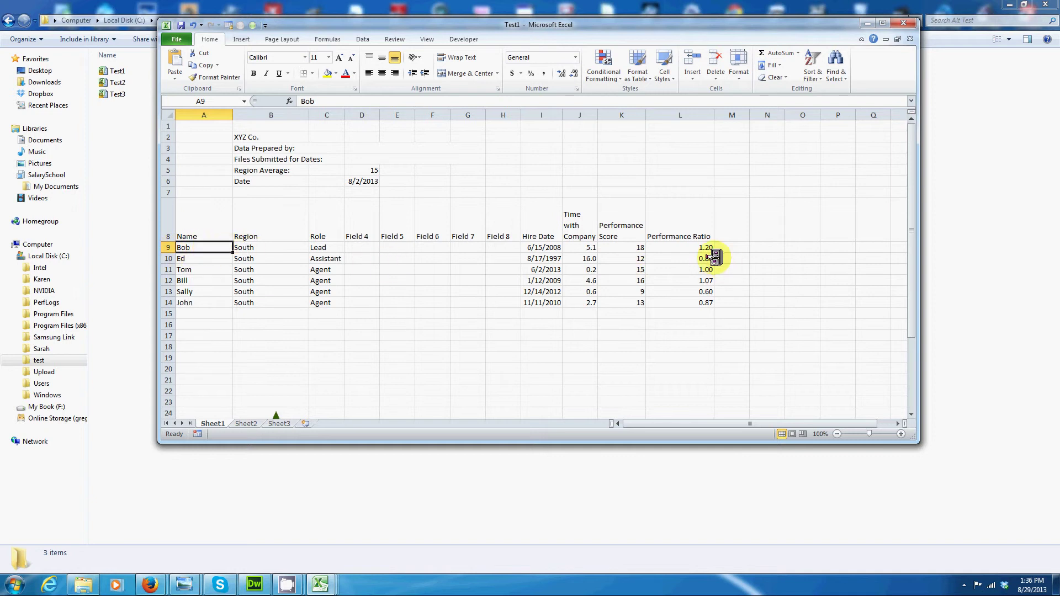
pyautogui.hotkey('alt', 'Tab')
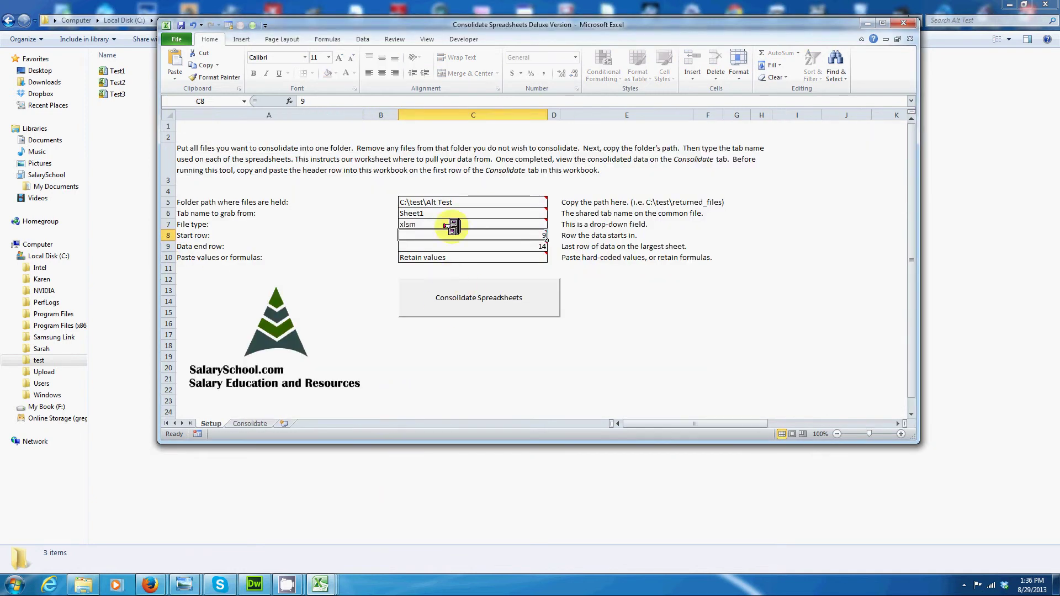
pyautogui.doubleClick(511, 235)
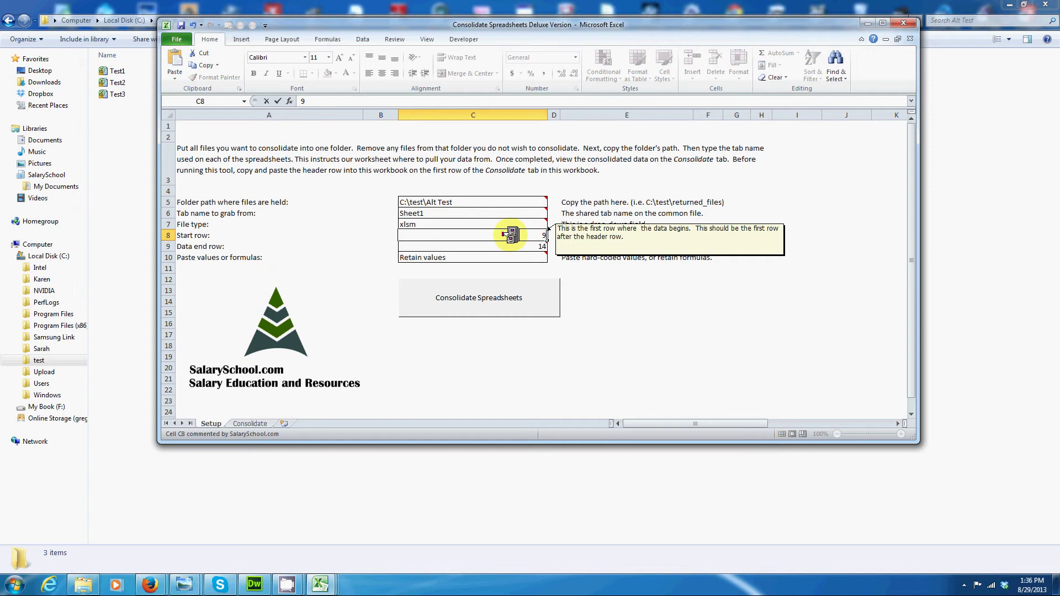
pyautogui.press('Return')
# Set the data end row to 14 and choose Retain values for pasting values or formulas
pyautogui.write('1')
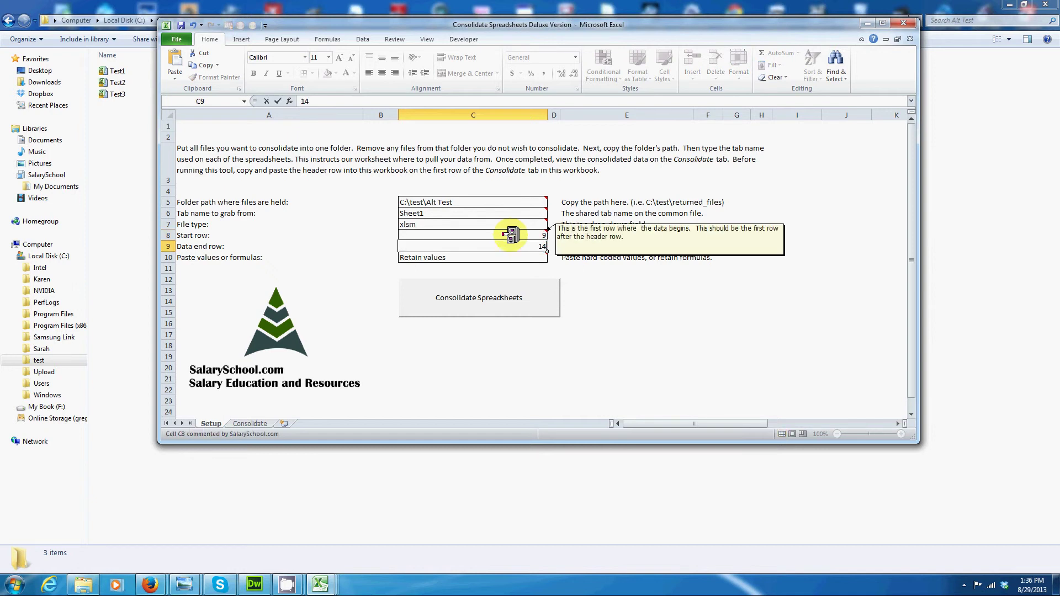
pyautogui.write('4')
pyautogui.press('Return')
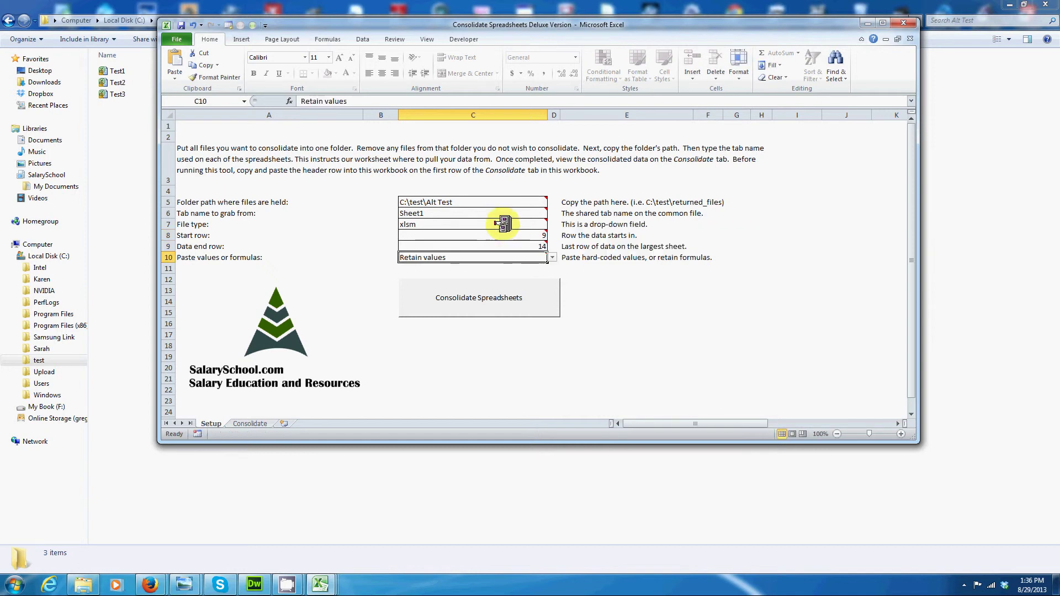
pyautogui.click(550, 257)
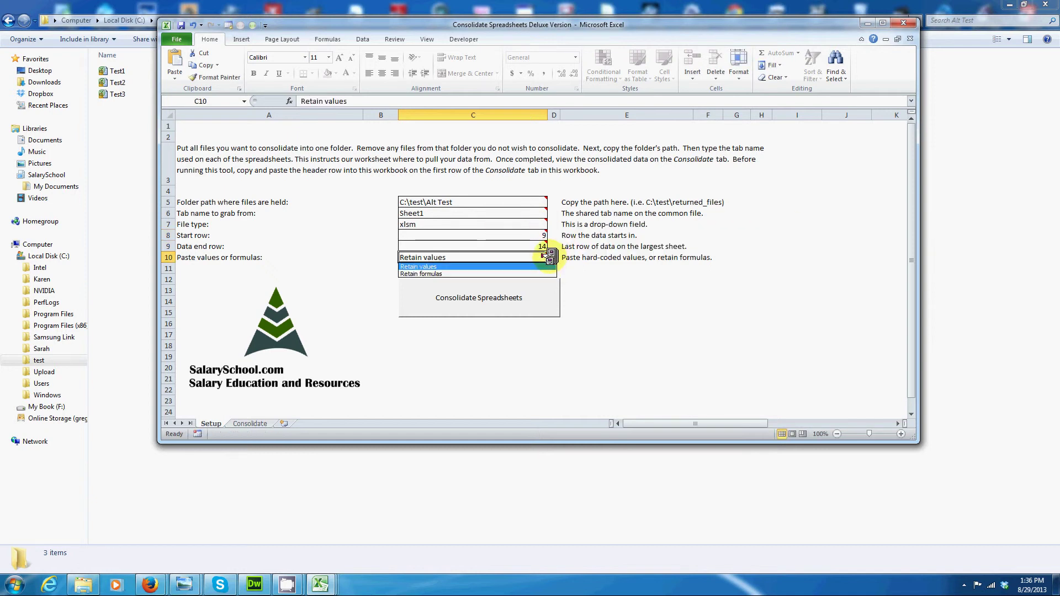
pyautogui.click(514, 266)
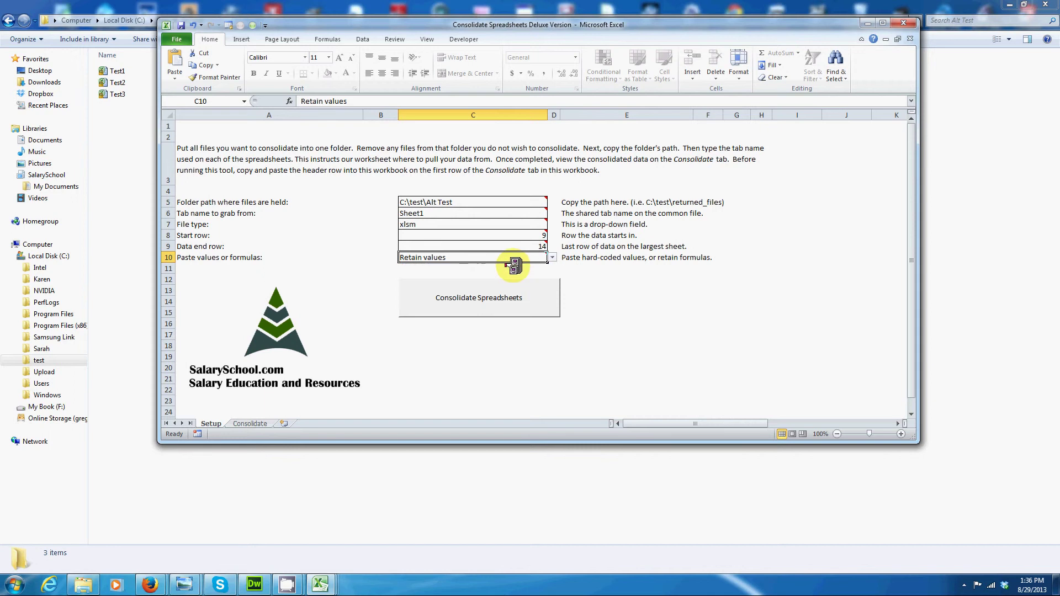
# Check that the Consolidate sheet is empty below its header row, and return to the Setup sheet
pyautogui.click(250, 424)
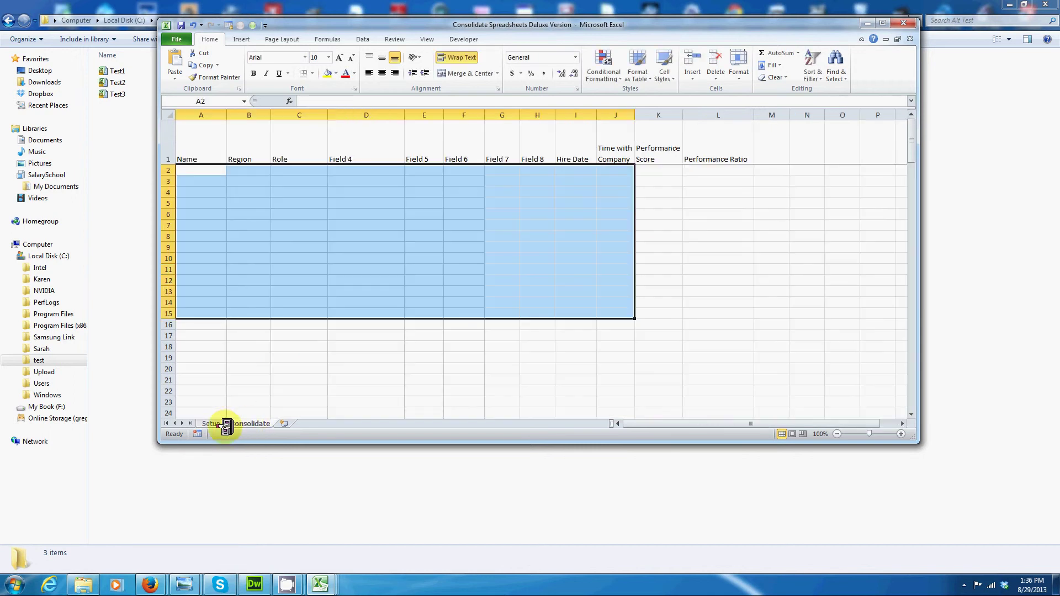
pyautogui.click(201, 171)
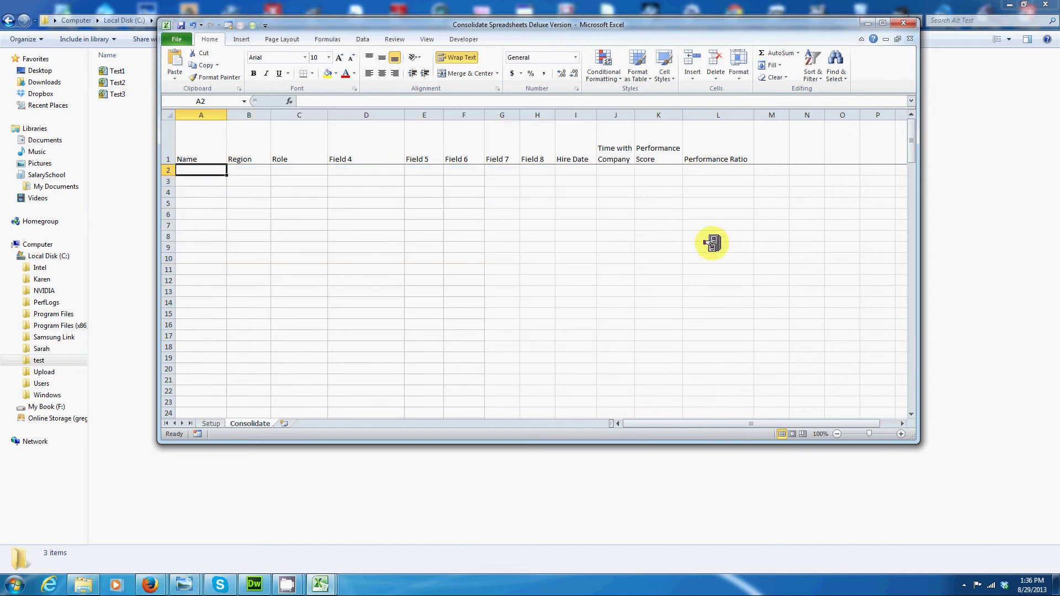
pyautogui.click(211, 423)
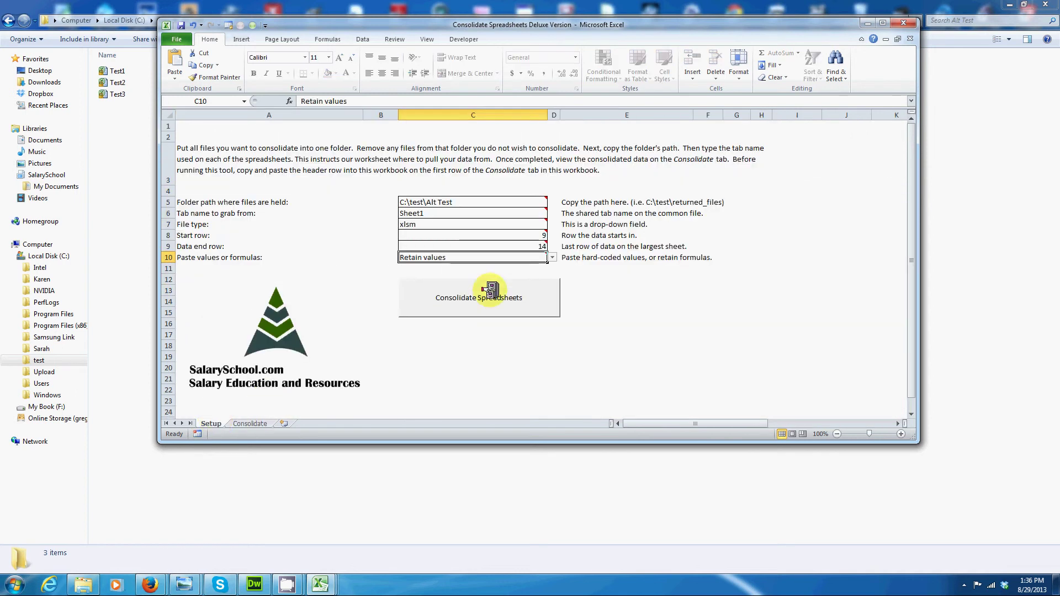
# Run the spreadsheet consolidation from the Setup sheet and review the merged rows on the Consolidate sheet
pyautogui.click(470, 298)
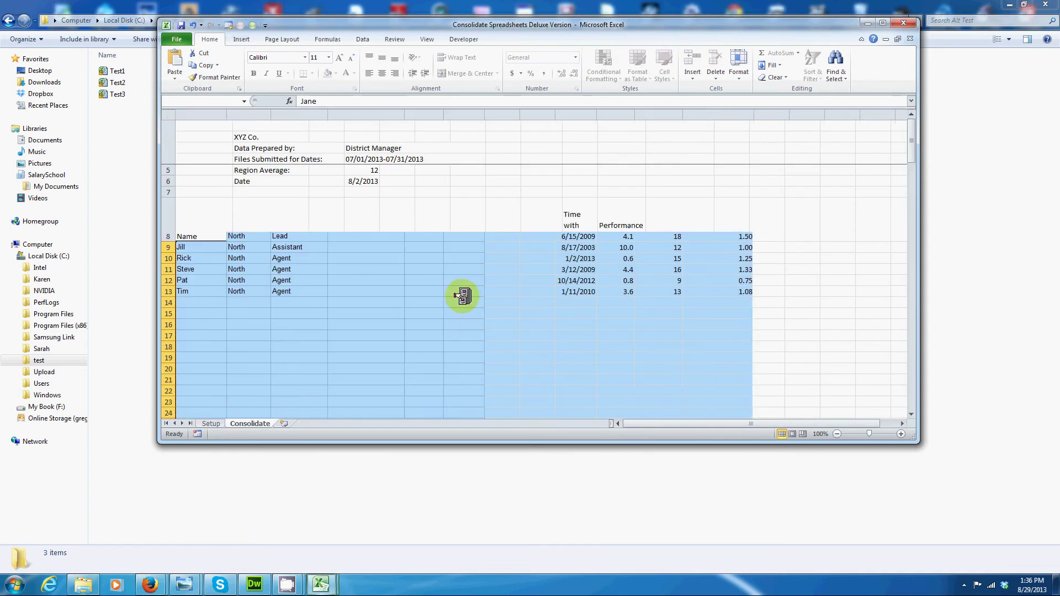
pyautogui.click(252, 423)
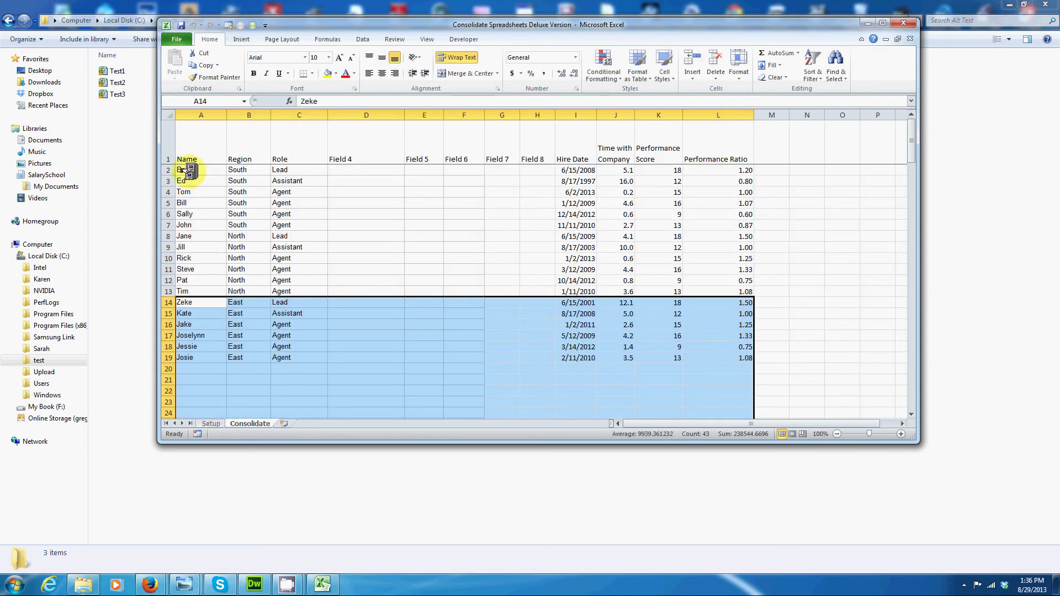
pyautogui.moveTo(164, 170); pyautogui.dragTo(160, 356)
# Open Test1, Test2 and Test3 in turn and check the first and last data rows, 9 and 14, in each
pyautogui.moveTo(349, 591); pyautogui.dragTo(186, 252)
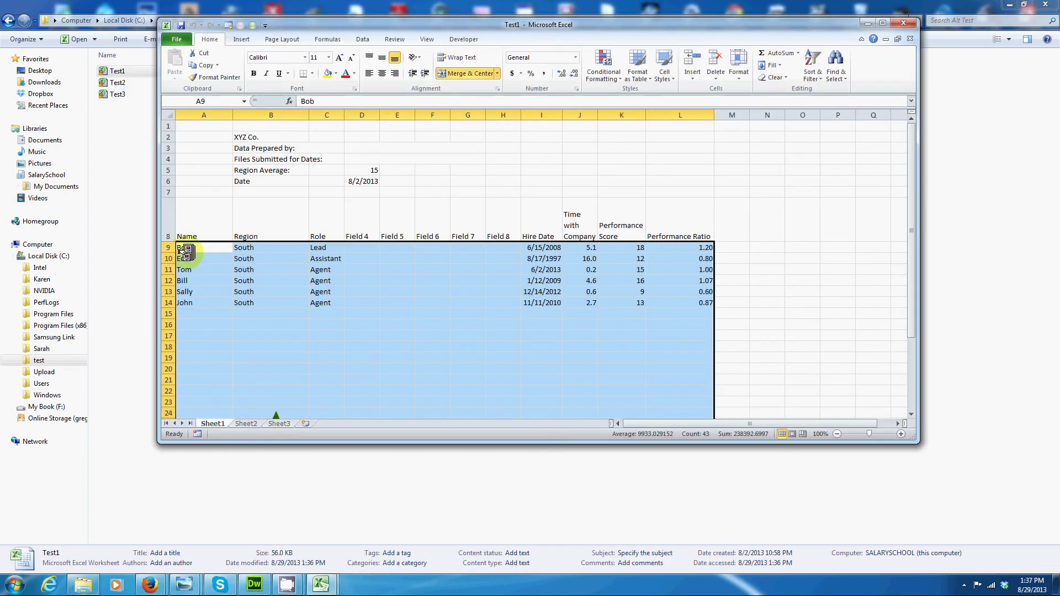
pyautogui.click(186, 251)
pyautogui.click(186, 302)
pyautogui.moveTo(214, 70); pyautogui.dragTo(186, 249)
pyautogui.click(186, 303)
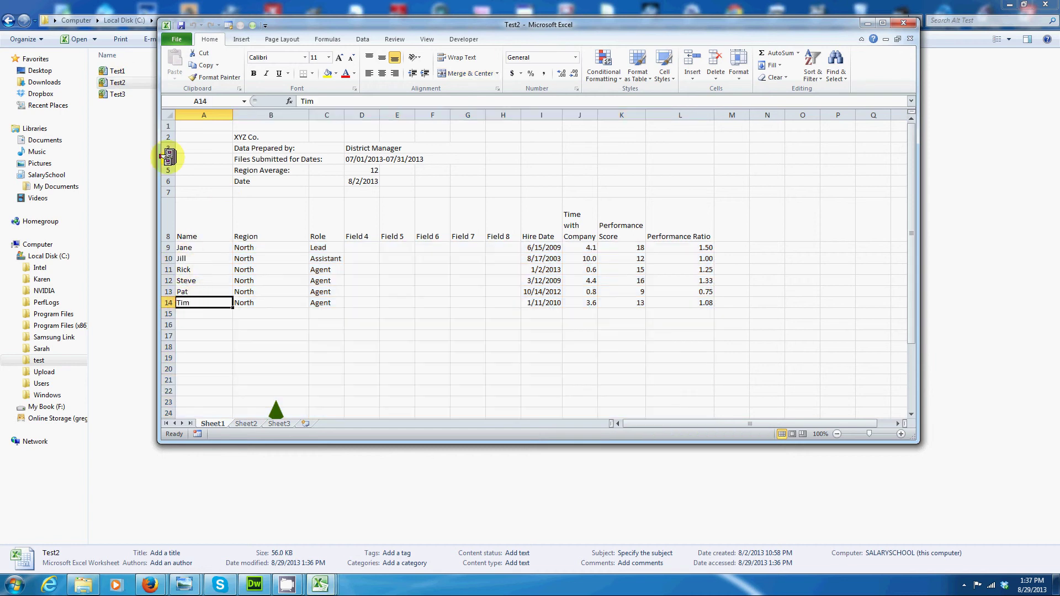
pyautogui.doubleClick(117, 94)
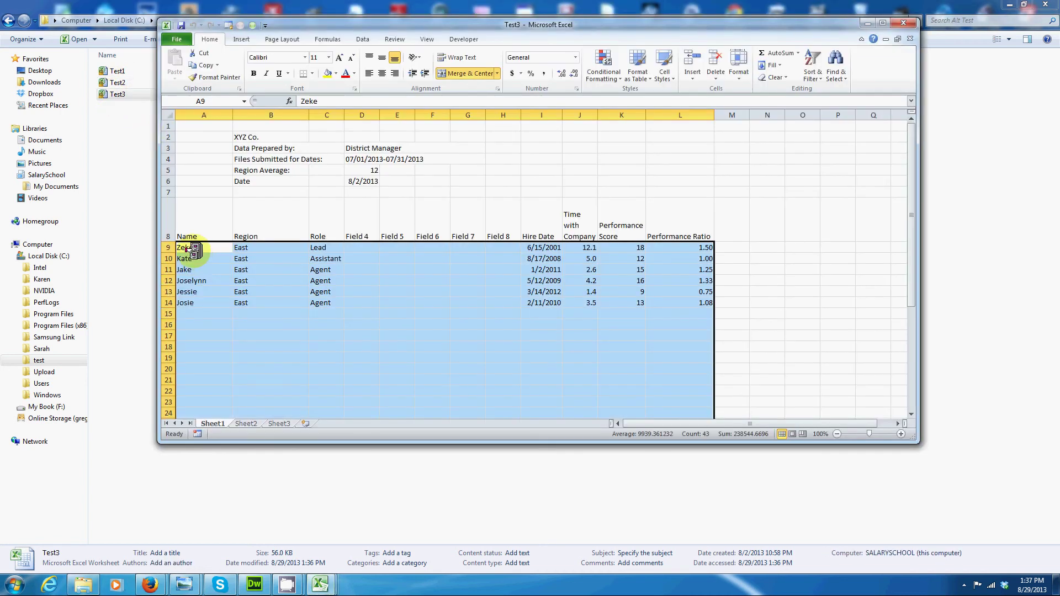
pyautogui.click(190, 249)
pyautogui.click(194, 303)
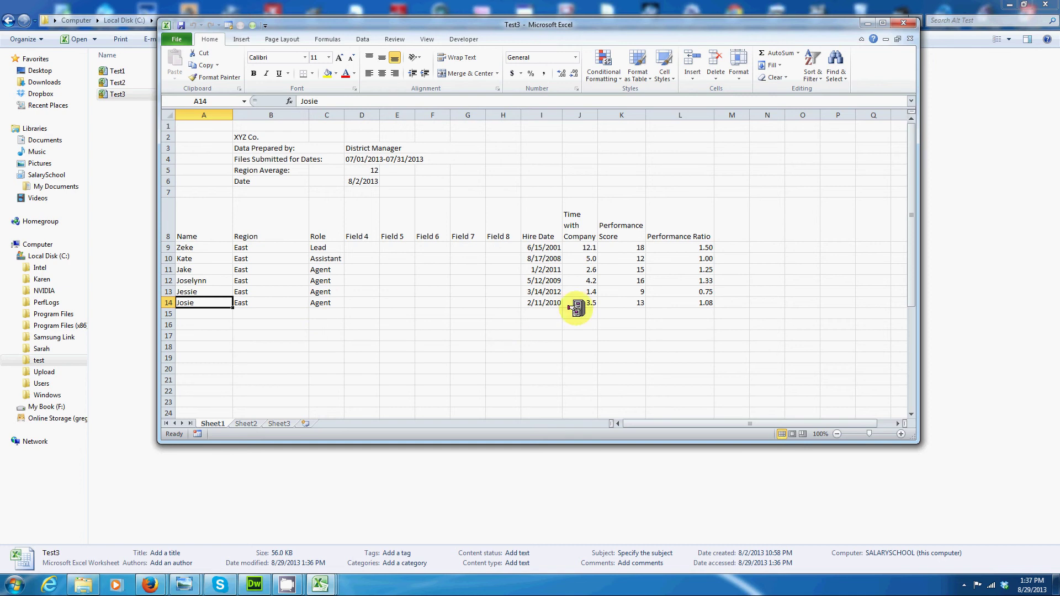
# Inspect the contents of the Time with Company, Performance Score and Performance Ratio cells in row 9 of Test3
pyautogui.click(580, 248)
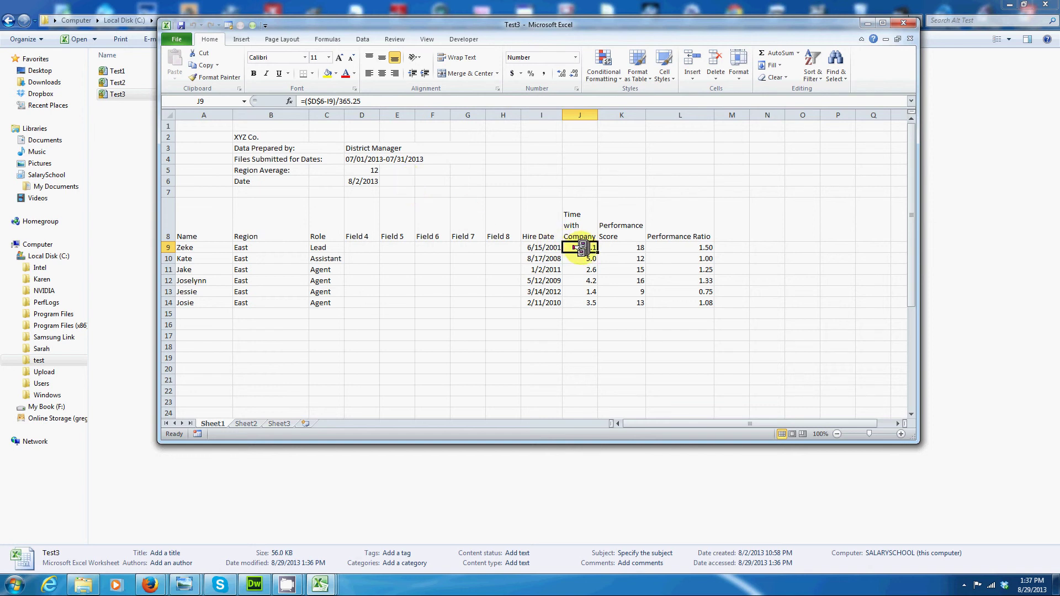
pyautogui.click(631, 247)
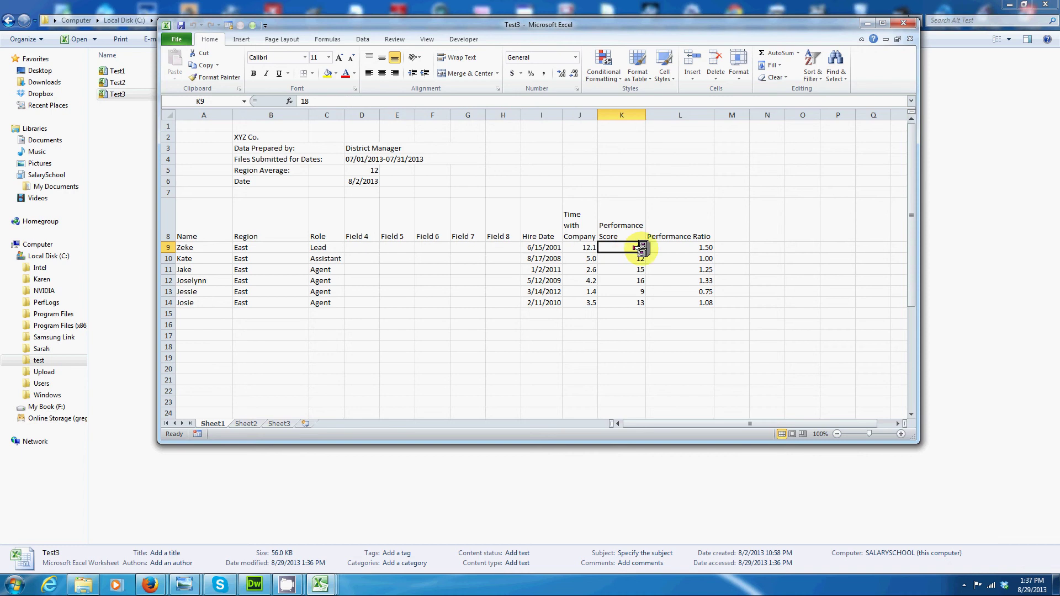
pyautogui.click(684, 247)
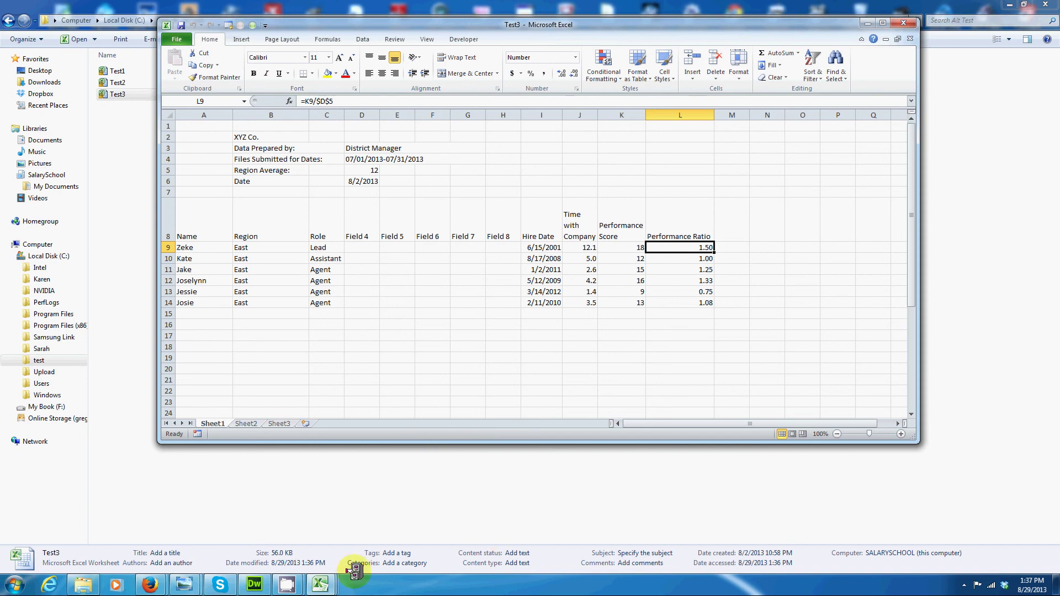
# Return to the Consolidate Spreadsheets workbook and check whether cells J14 to L14 on the Consolidate sheet hold values or formulas
pyautogui.click(320, 584)
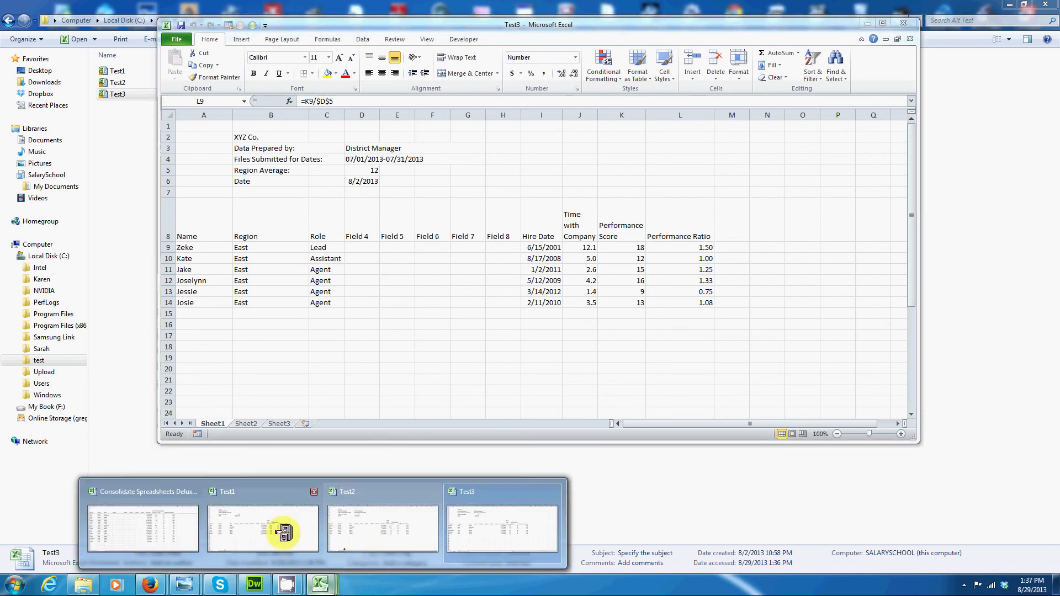
pyautogui.click(175, 521)
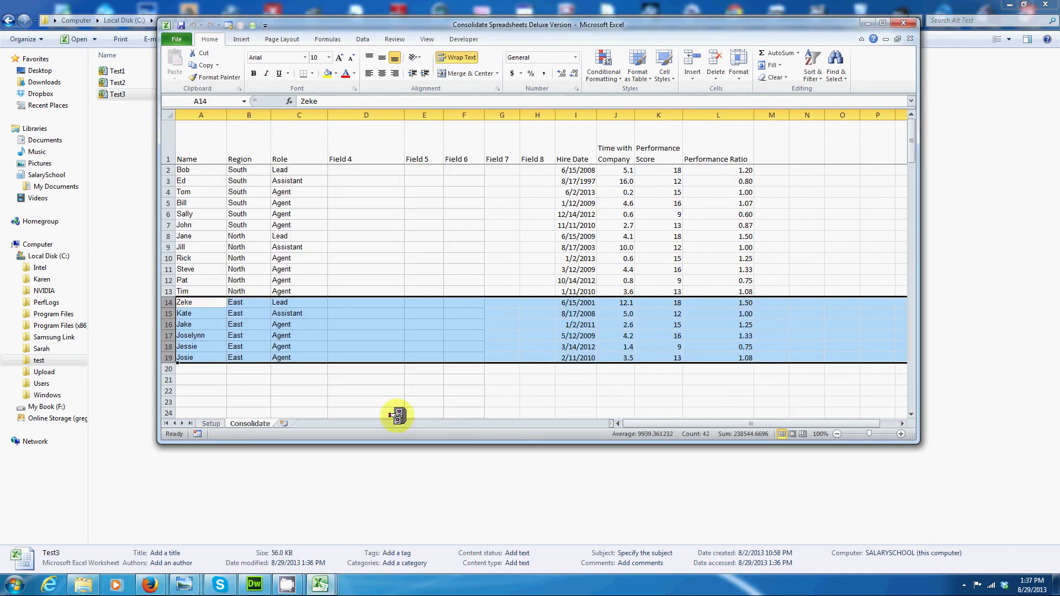
pyautogui.click(619, 302)
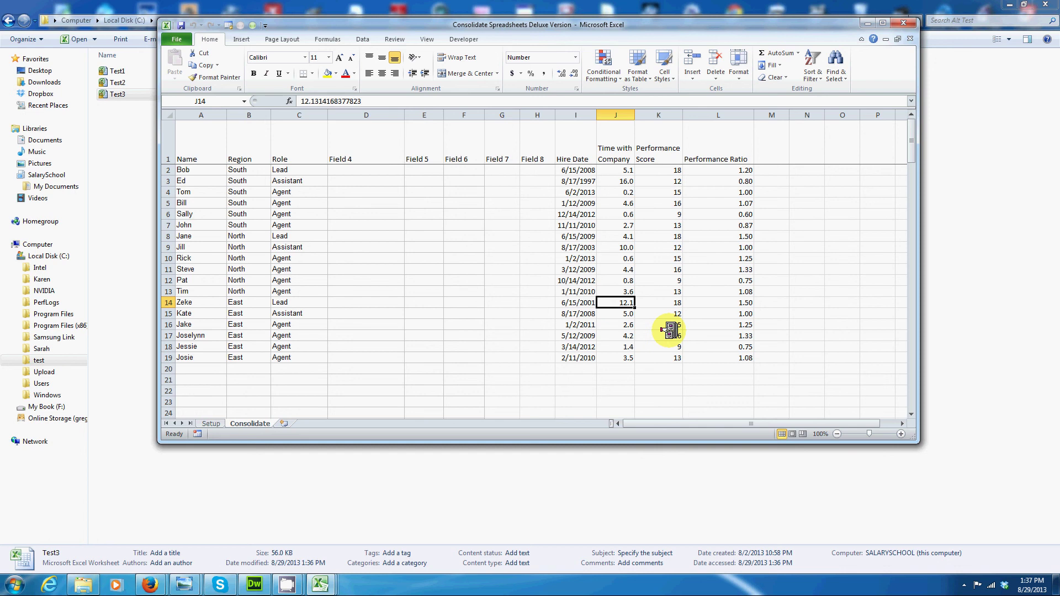
pyautogui.press('Right')
pyautogui.press('Right')
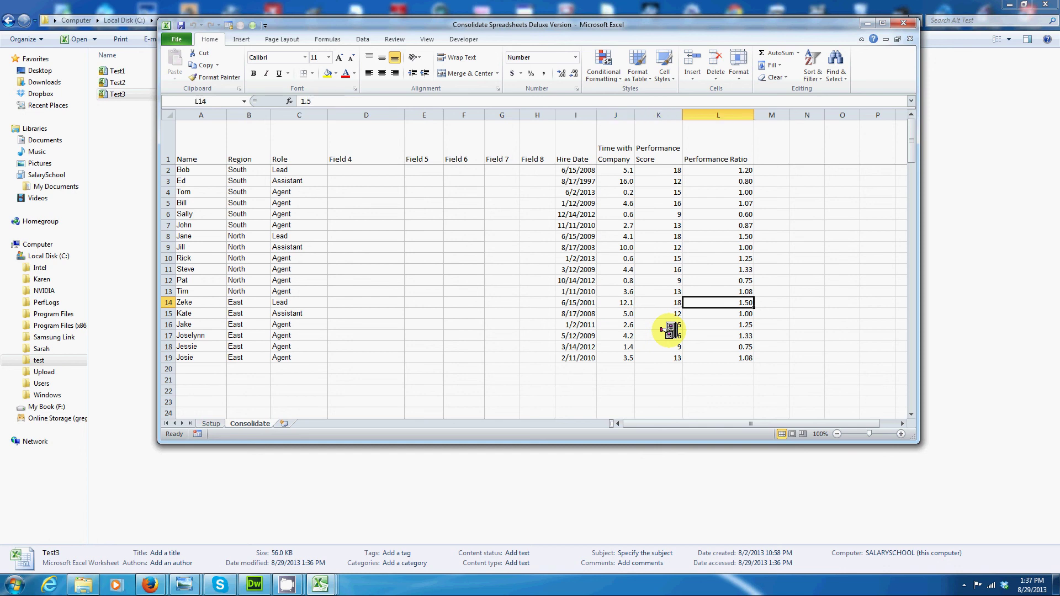